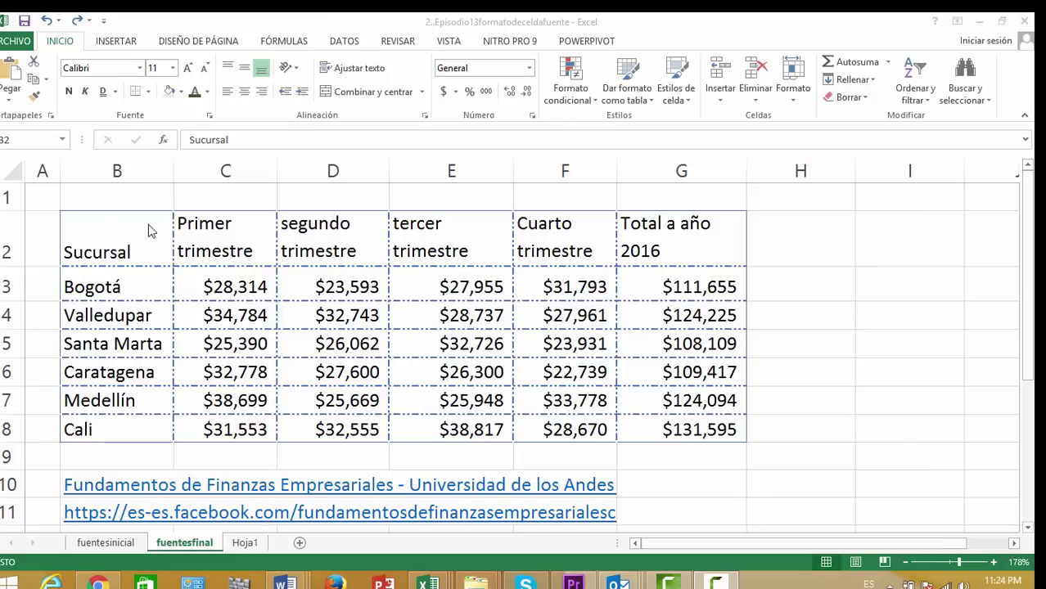
Step: Select the sales table B2:G8 and set its font to Times New Roman
left_click(113, 229)
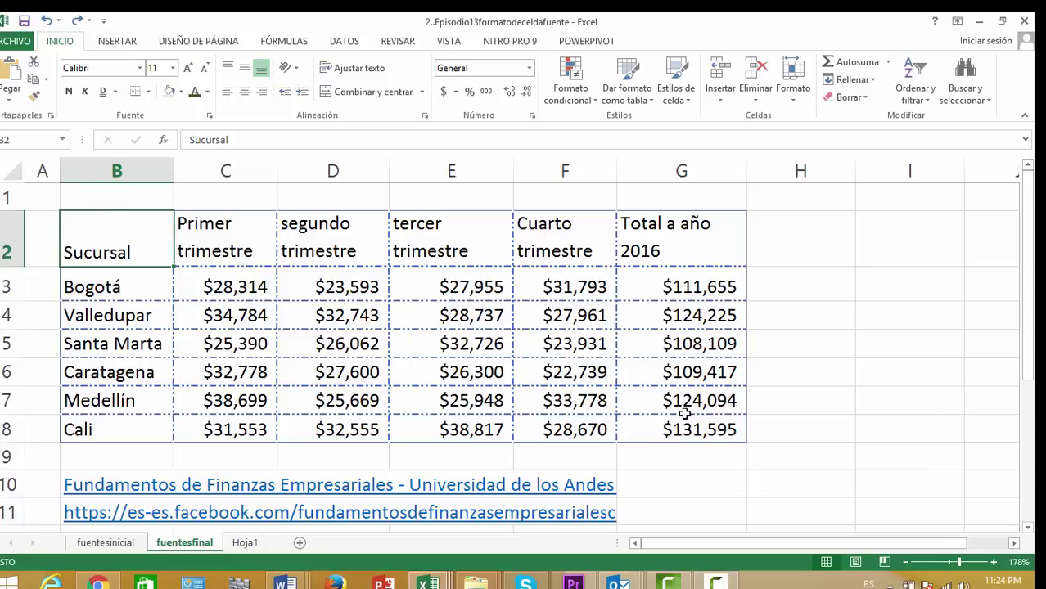
left_click_drag(131, 260, 679, 420)
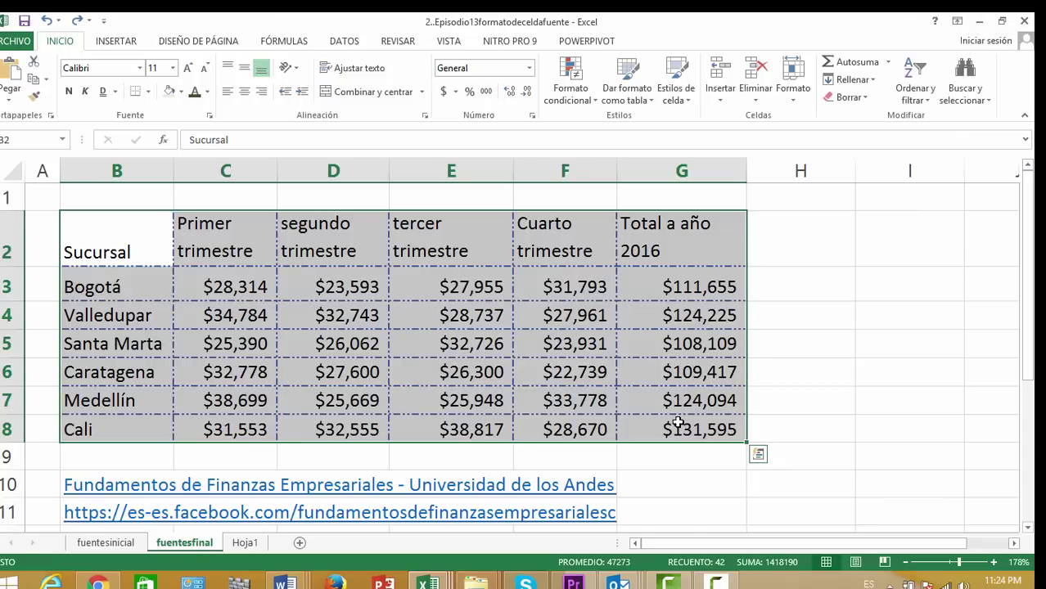
left_click(139, 67)
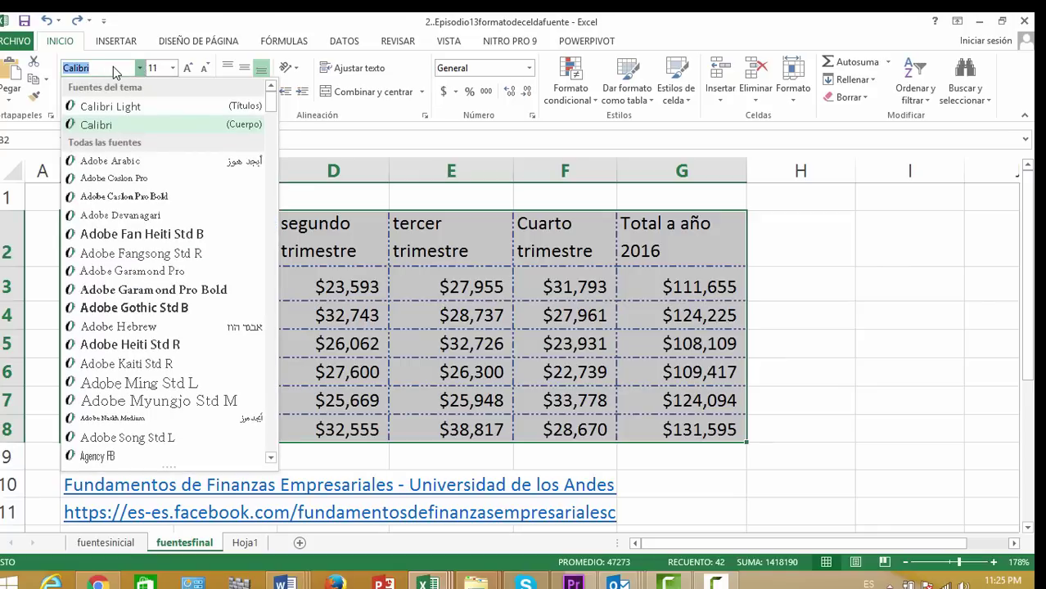
type("Times New Roma")
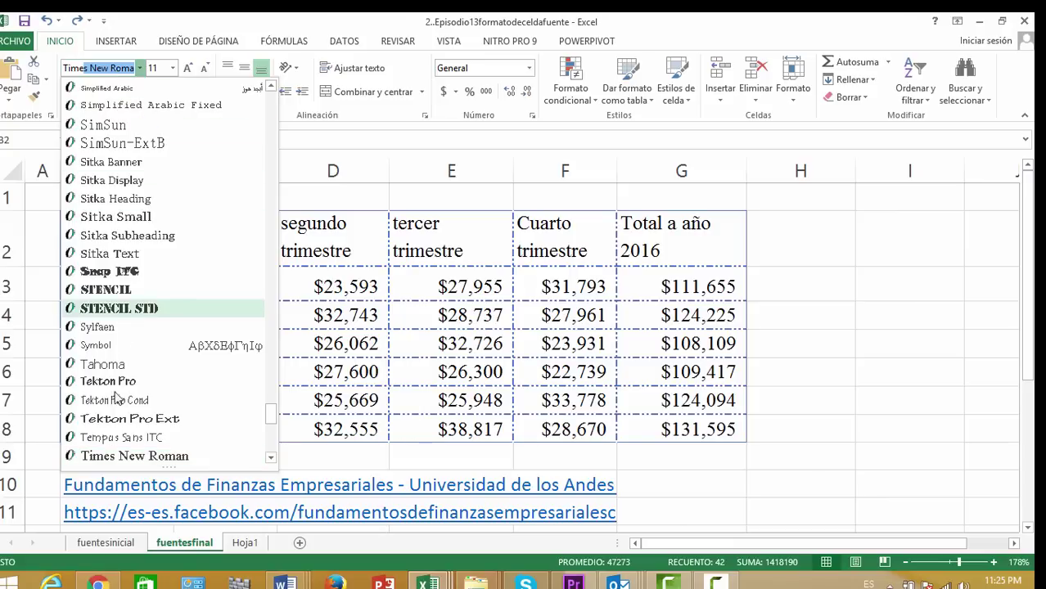
left_click(112, 455)
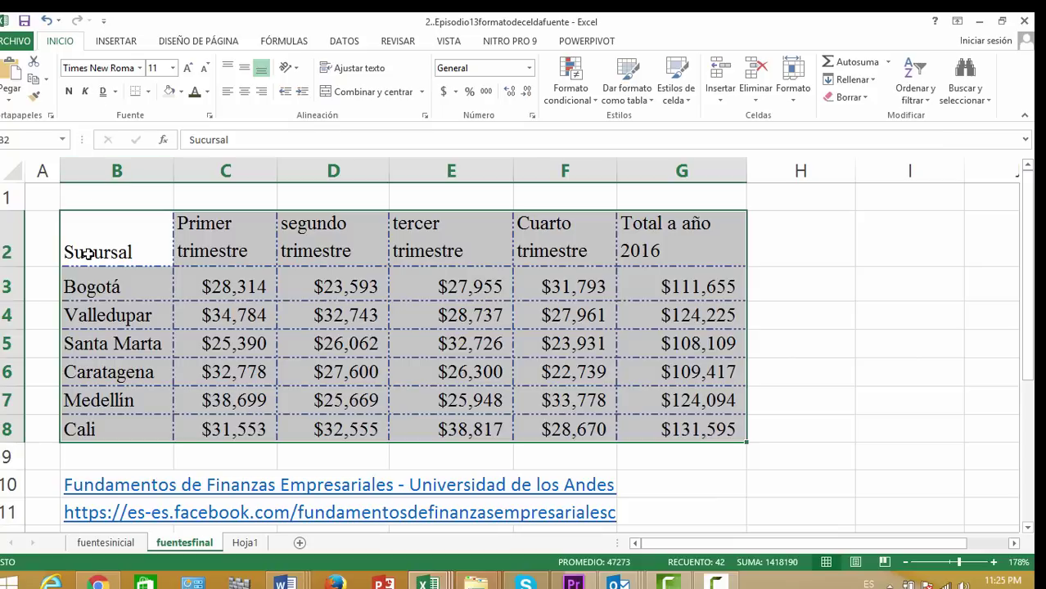
Step: Select header cells B2:G2 and apply Bold, Italic and Subrayado doble (double underline)
right_click(93, 257)
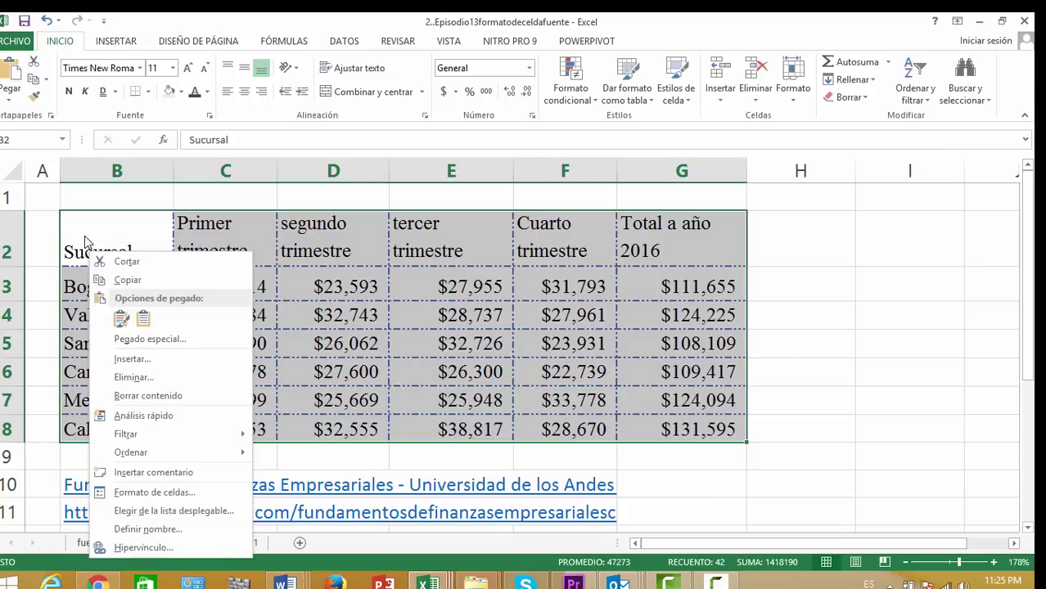
key("Escape")
left_click(84, 237)
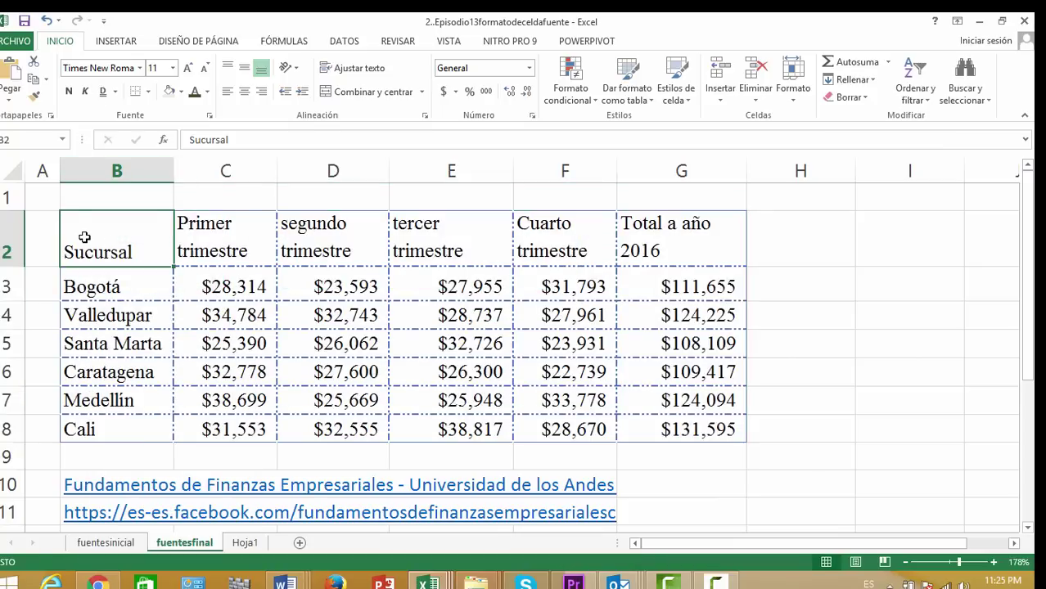
left_click(165, 281)
left_click_drag(134, 234, 649, 252)
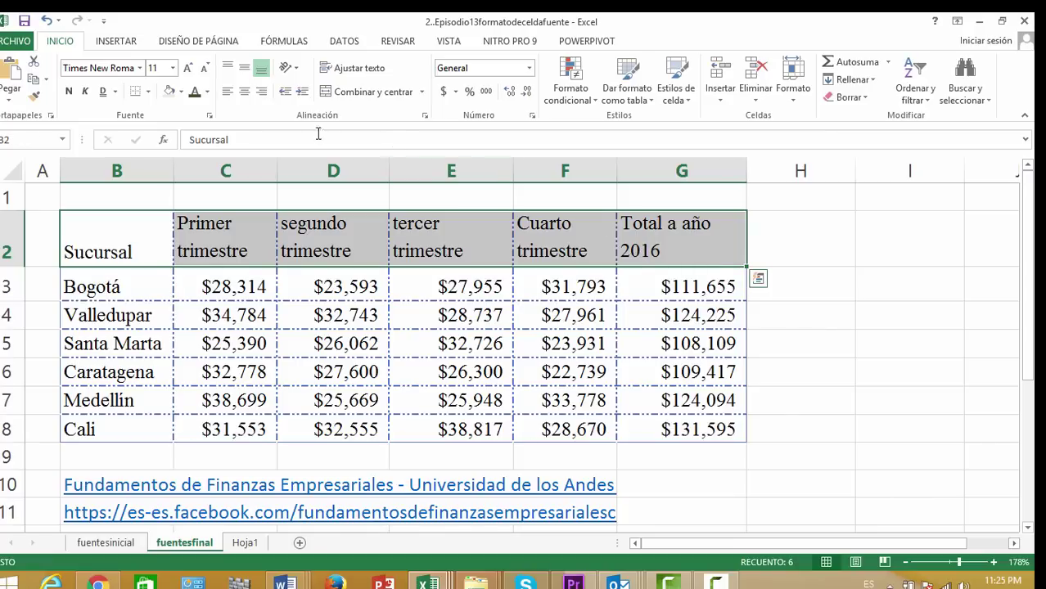
left_click(69, 93)
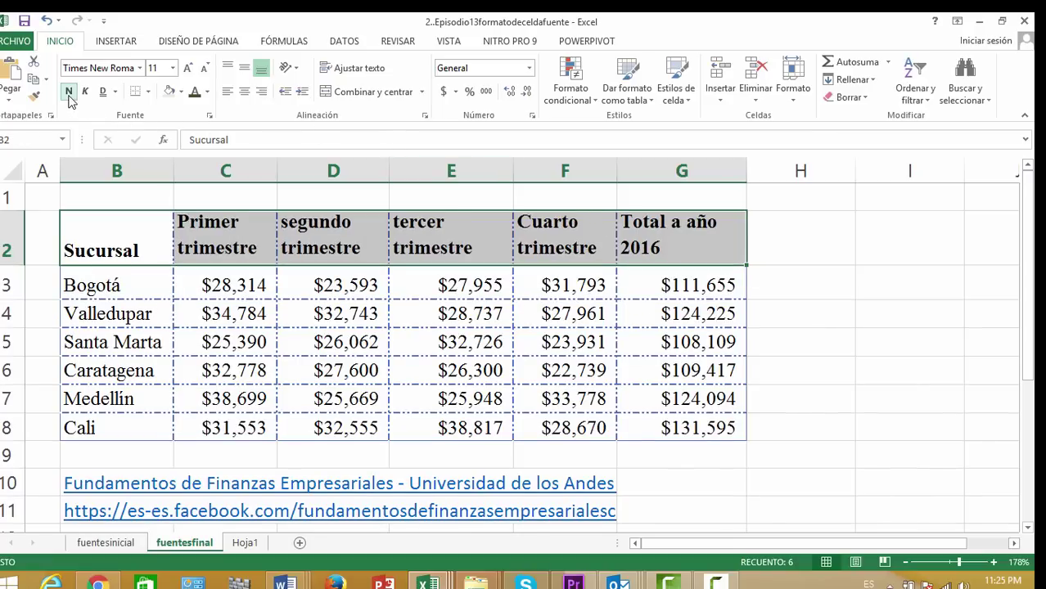
left_click(88, 93)
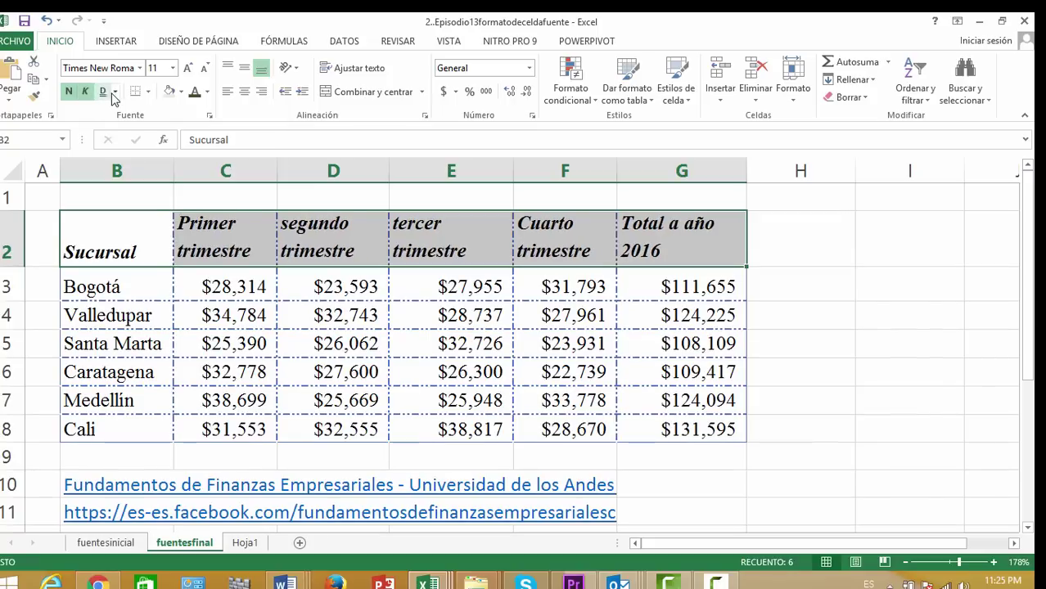
left_click(115, 91)
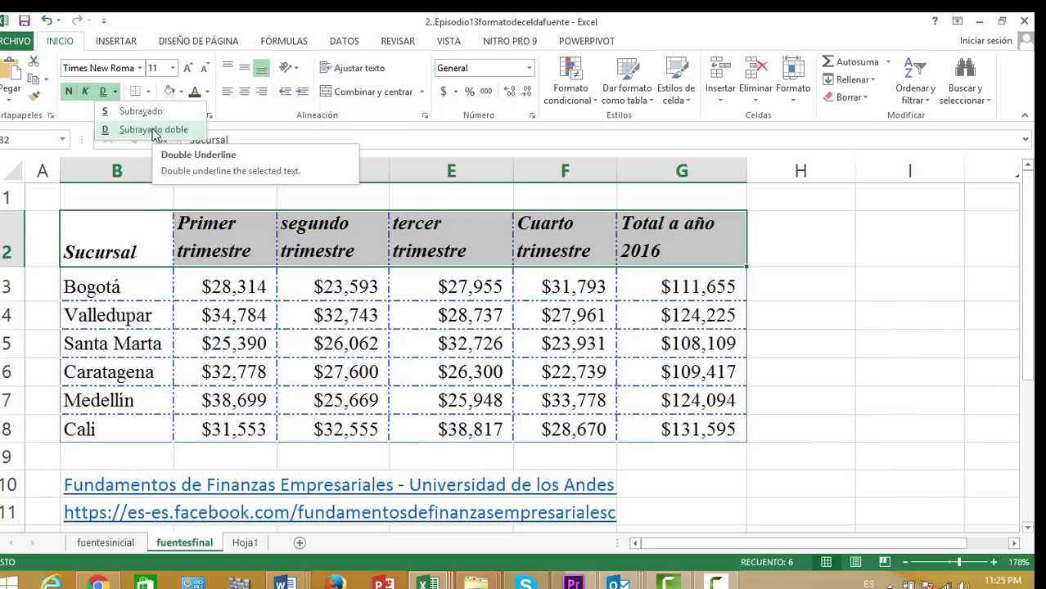
left_click(151, 131)
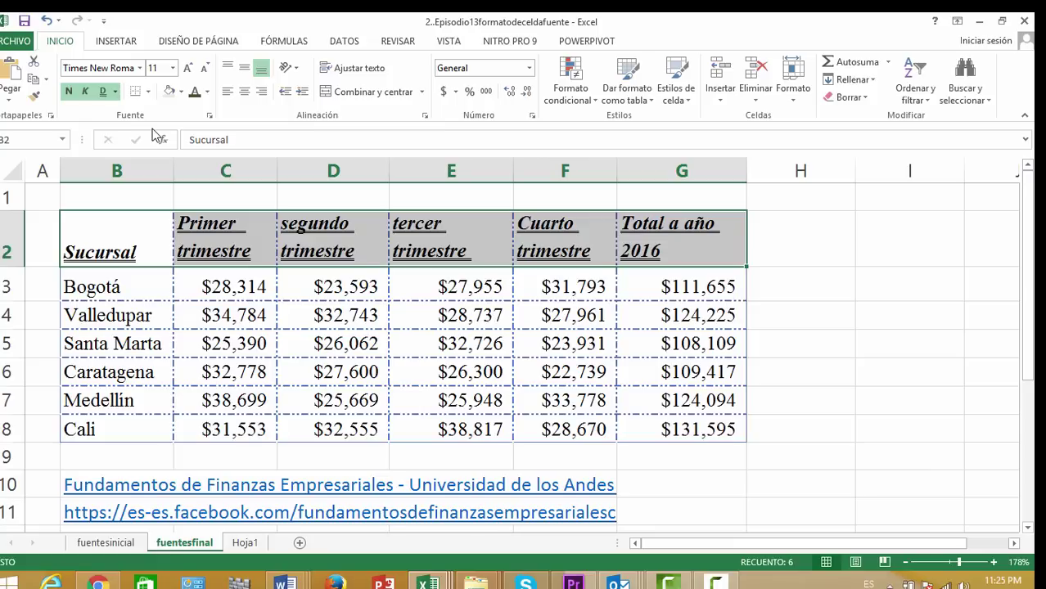
Step: Set the header row font size to 12, then increase it to 14 points
left_click(174, 69)
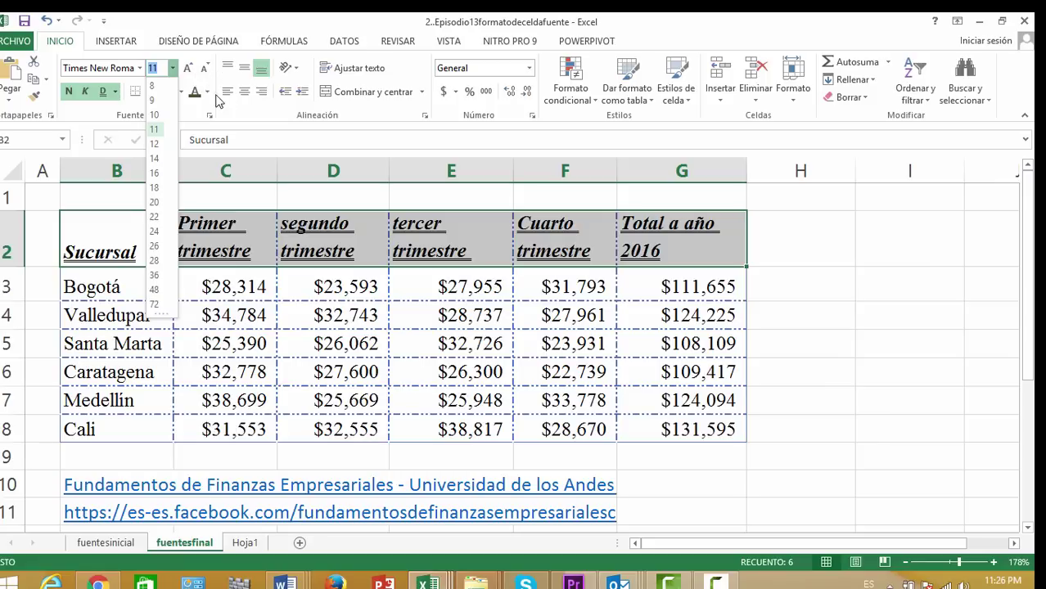
left_click(191, 72)
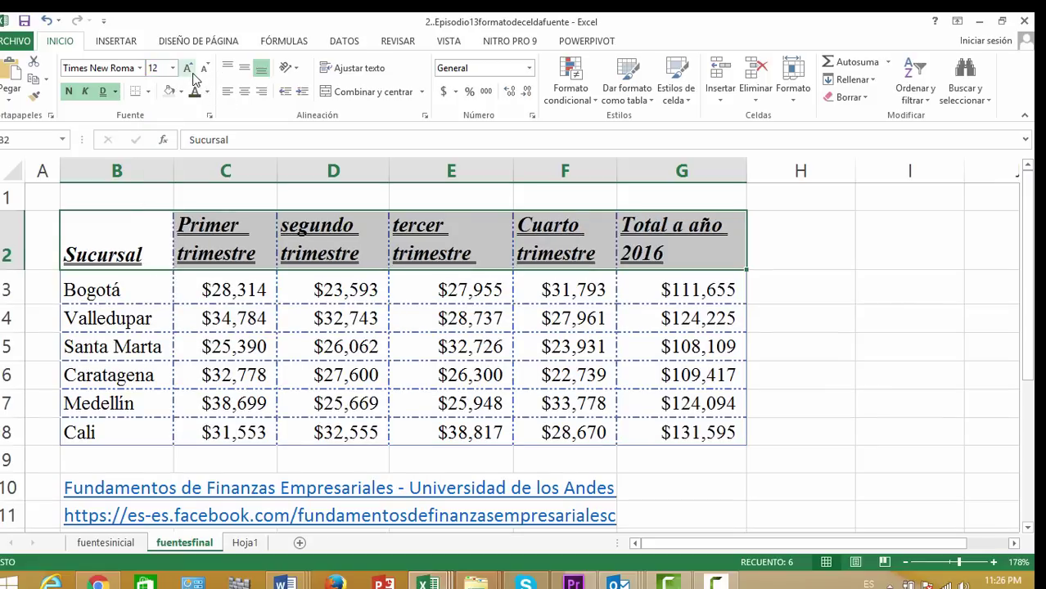
left_click(190, 72)
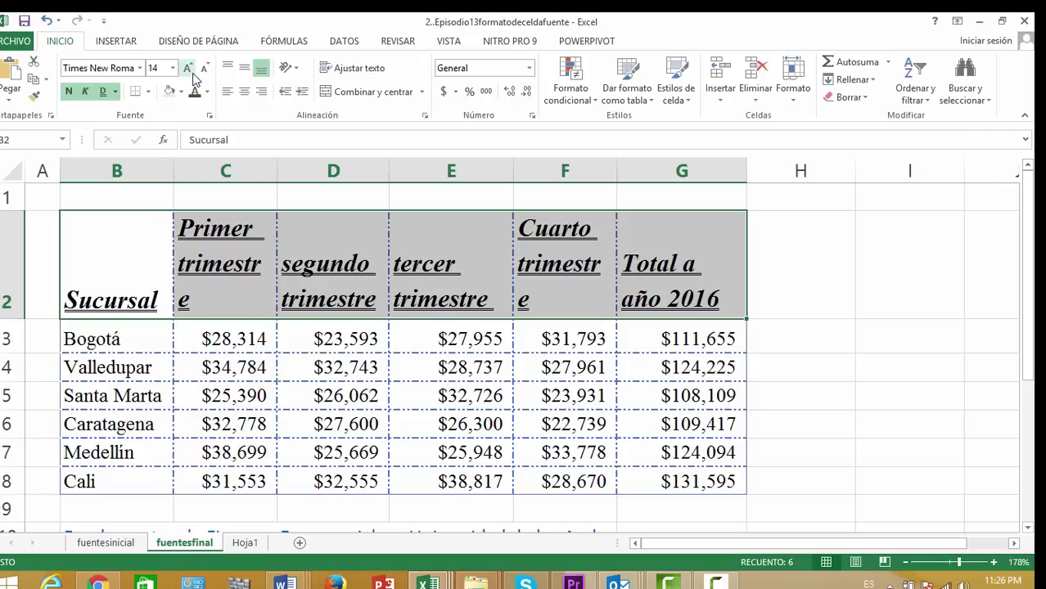
Step: Widen columns C and F so the headers fit, and show the DISEÑO DE PÁGINA options
left_click(223, 175)
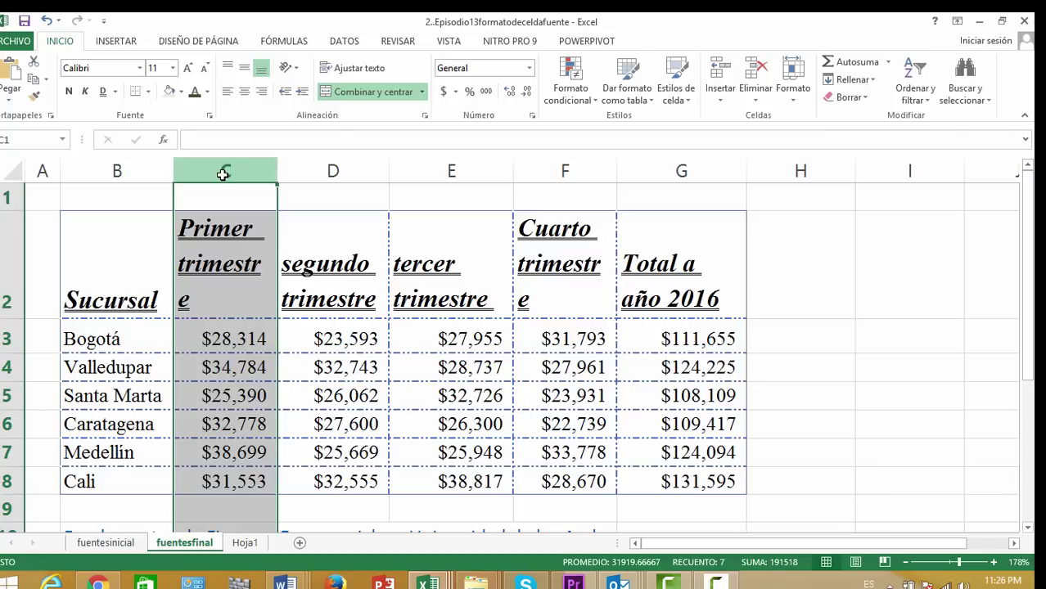
left_click(568, 172, "ctrl")
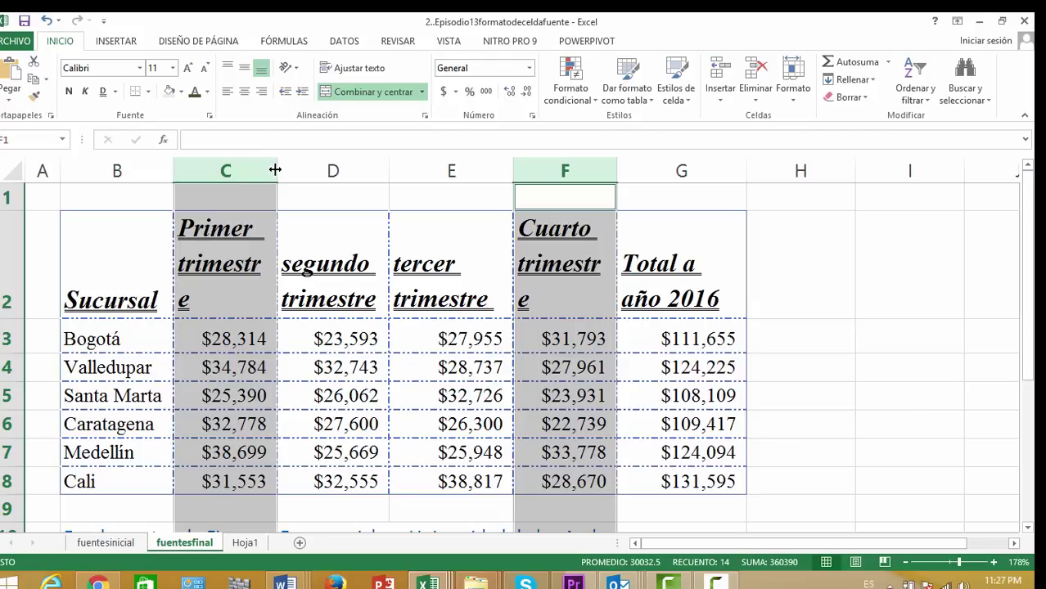
left_click_drag(275, 169, 296, 169)
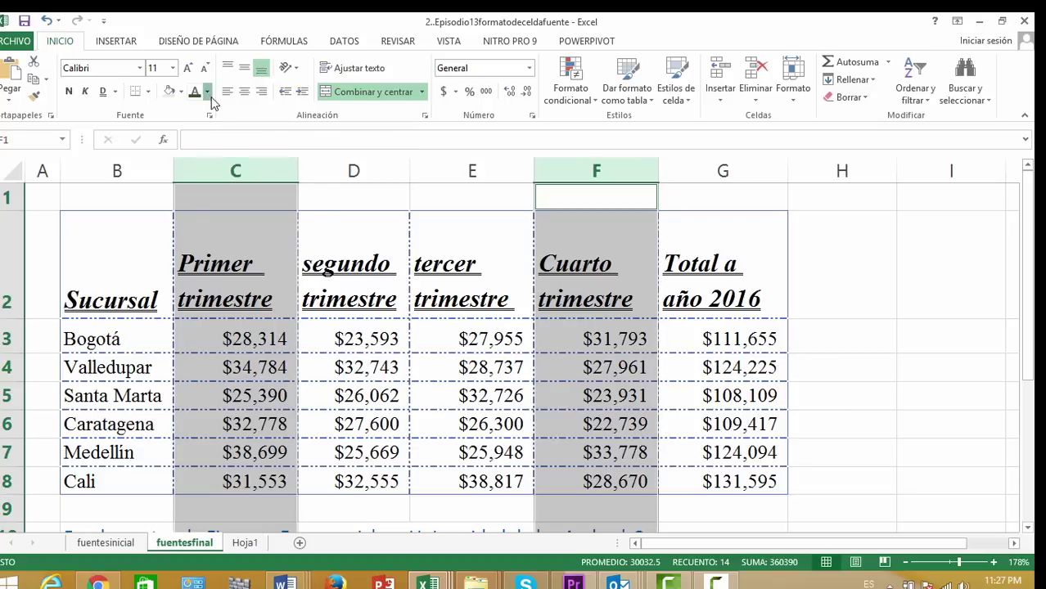
left_click(208, 92)
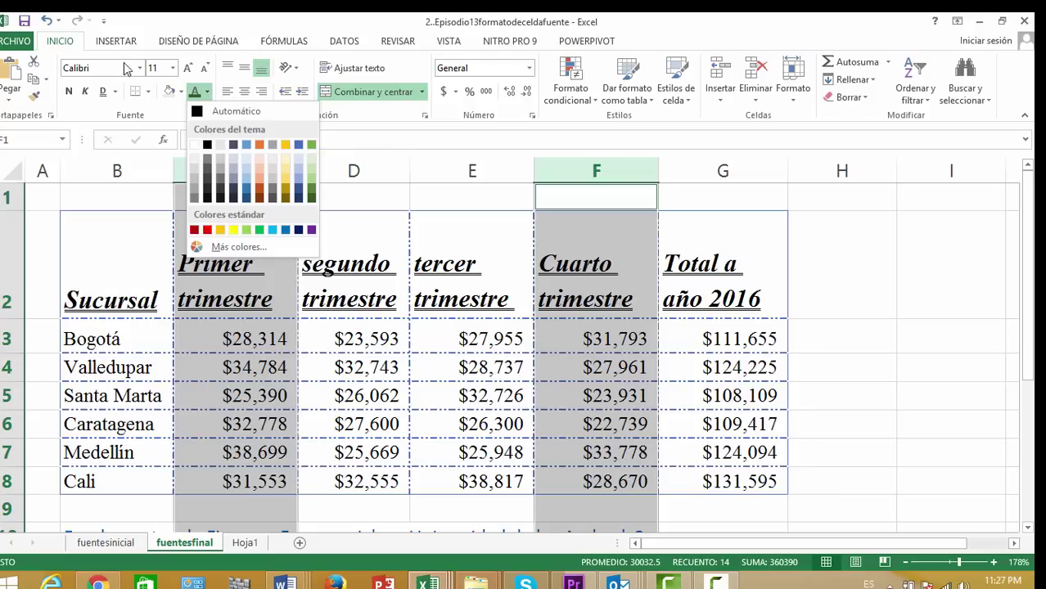
left_click(183, 42)
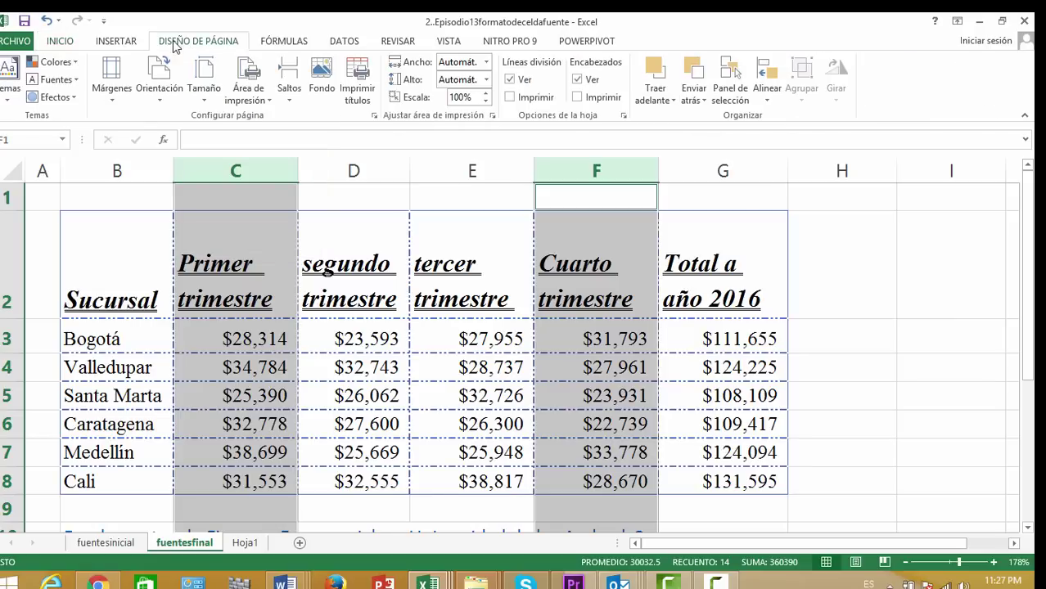
Step: Apply the Verde azulado colour theme and reselect the header row B2:G2
left_click(72, 63)
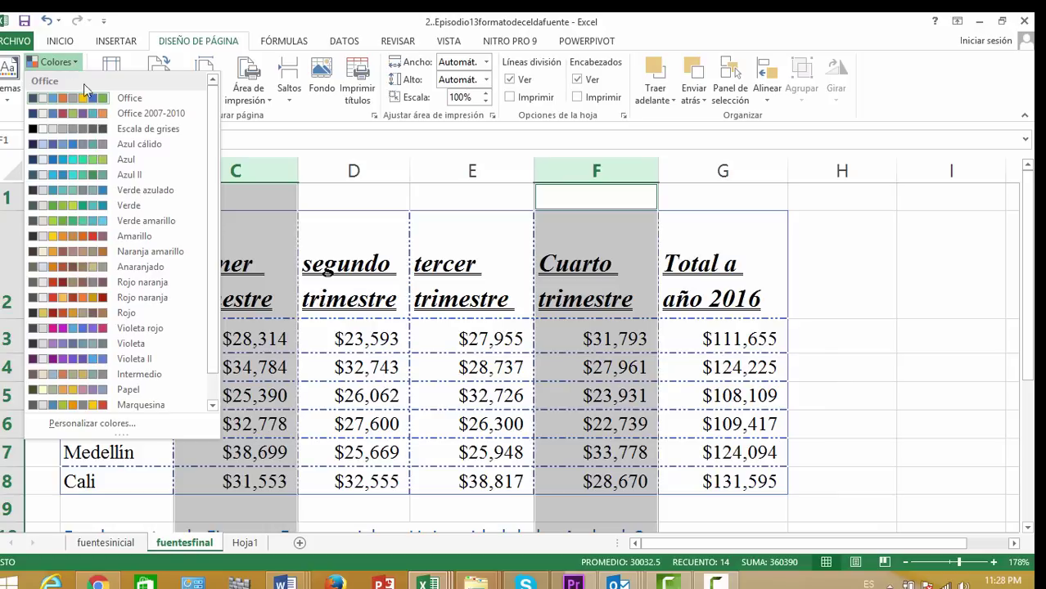
left_click(149, 190)
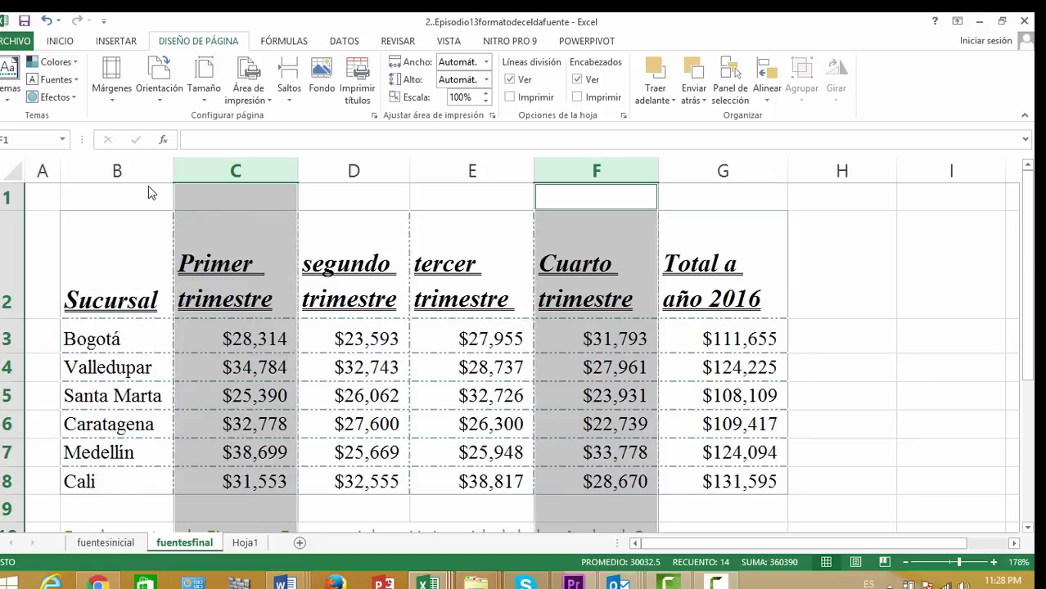
left_click_drag(90, 262, 703, 262)
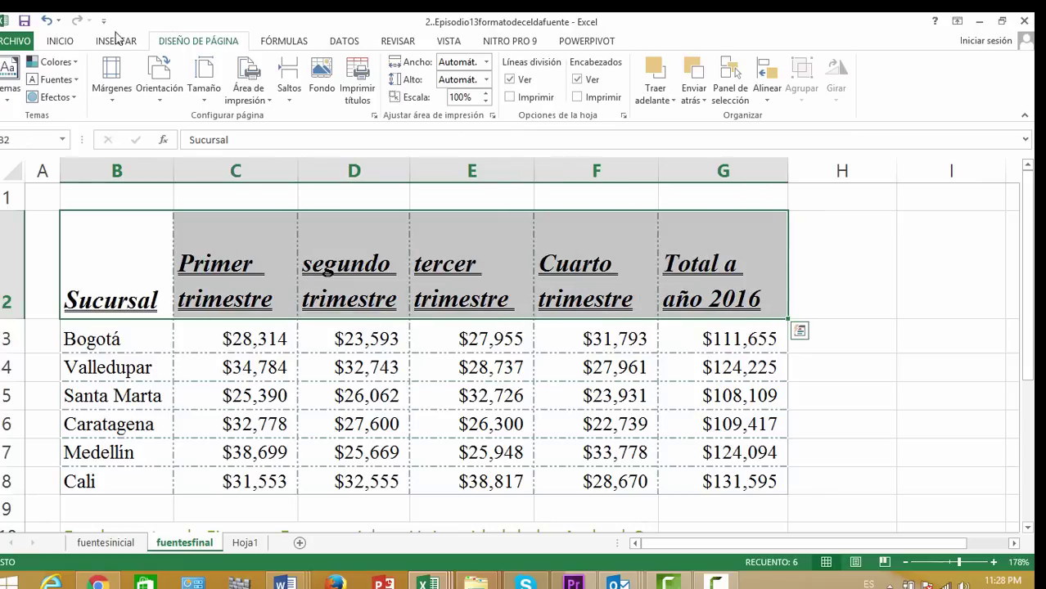
Step: Colour the header text Azul, Énfasis 6, Oscuro 50%, checking Más colores without changing it
left_click(51, 47)
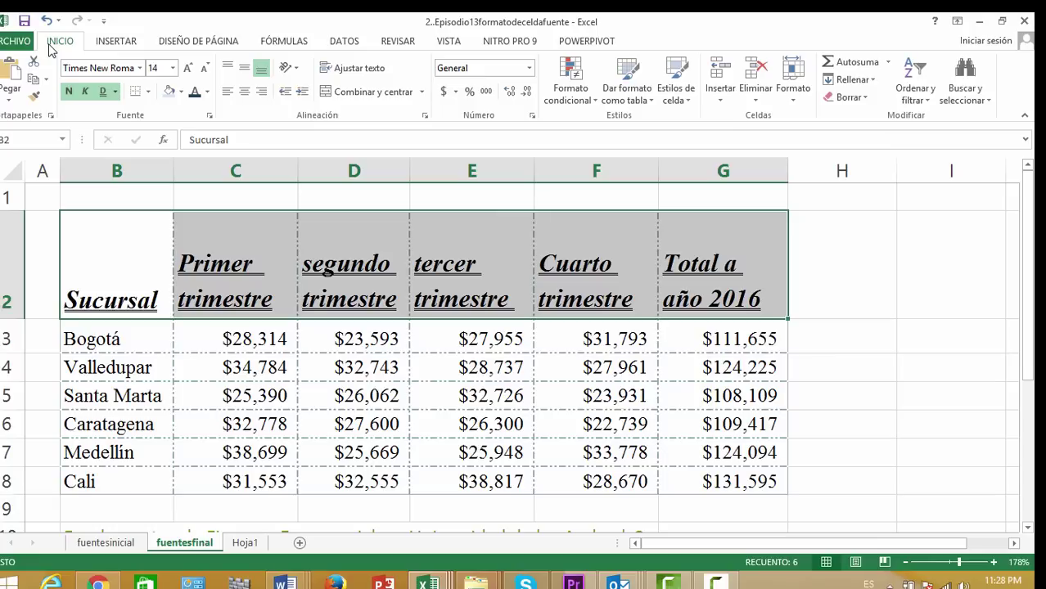
left_click(207, 97)
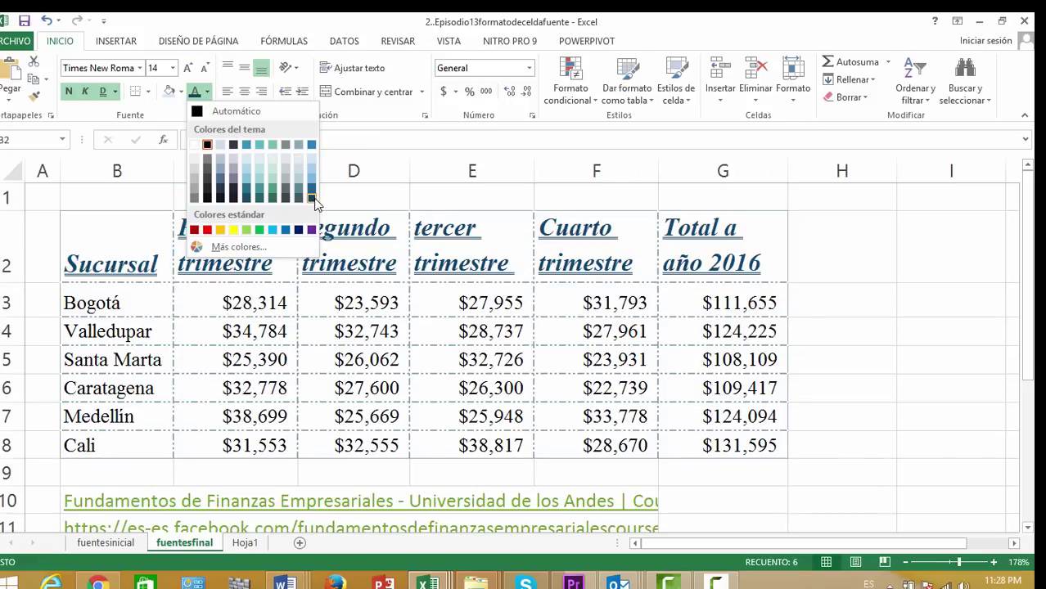
left_click(314, 200)
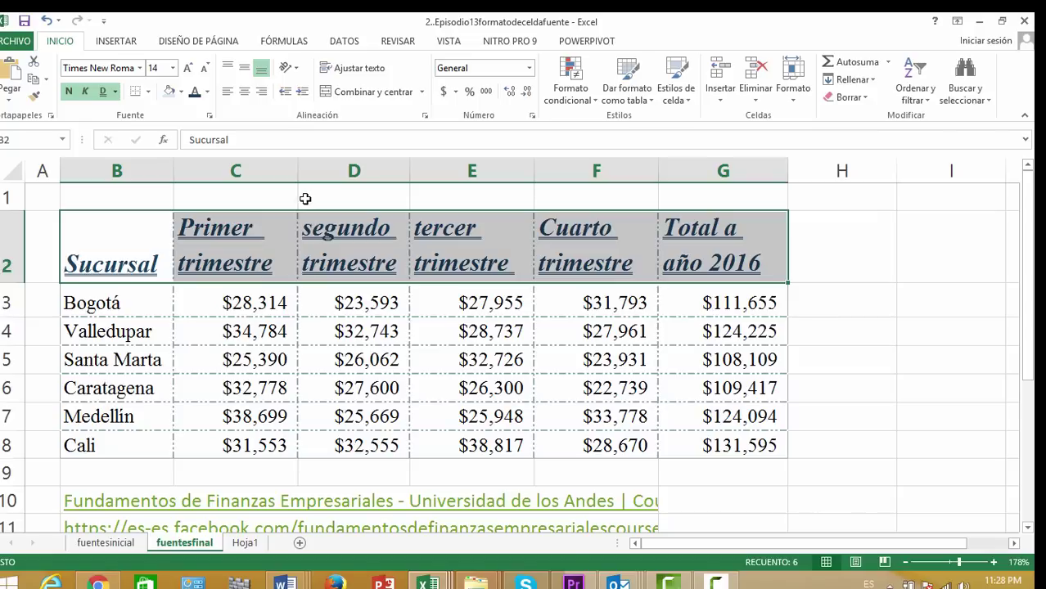
left_click(207, 92)
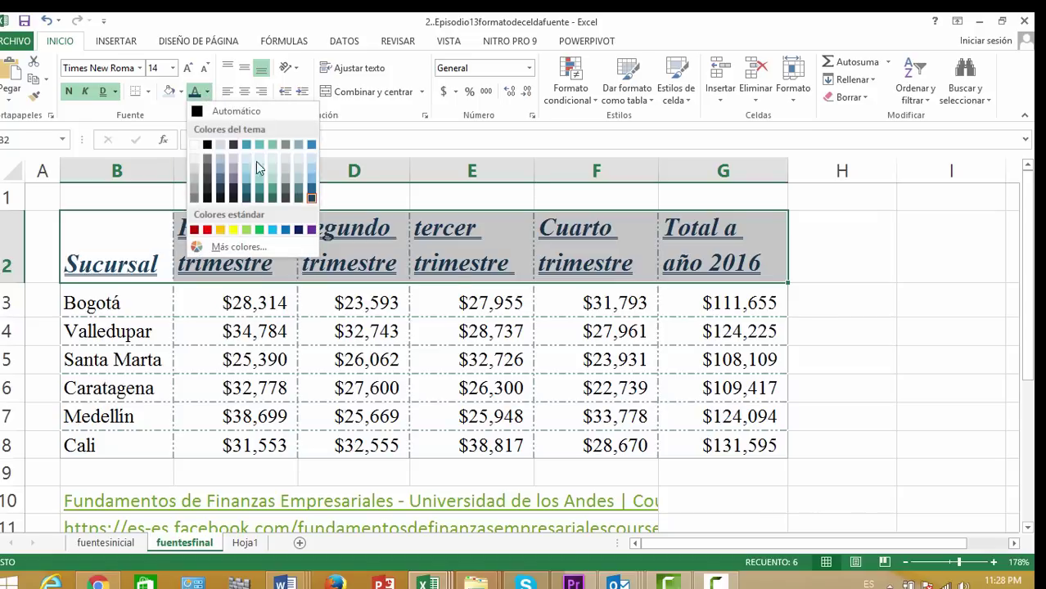
left_click(249, 252)
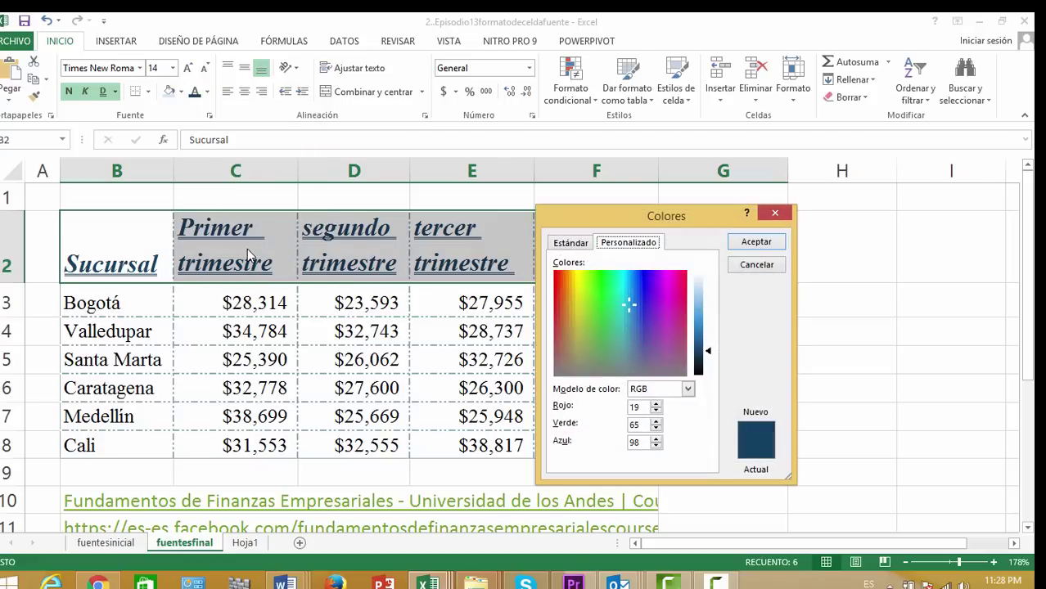
left_click(568, 244)
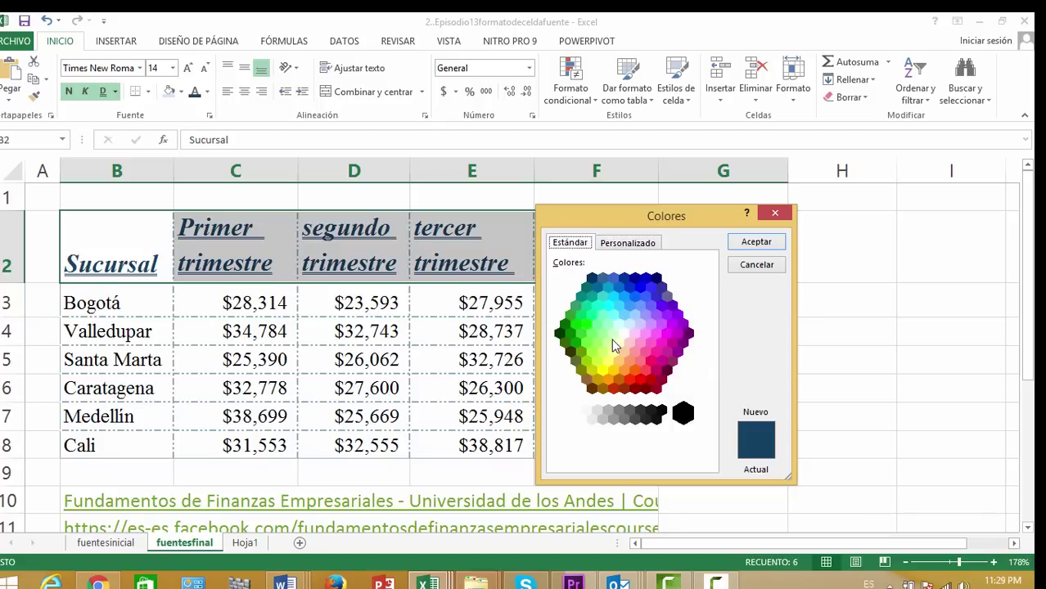
left_click(779, 239)
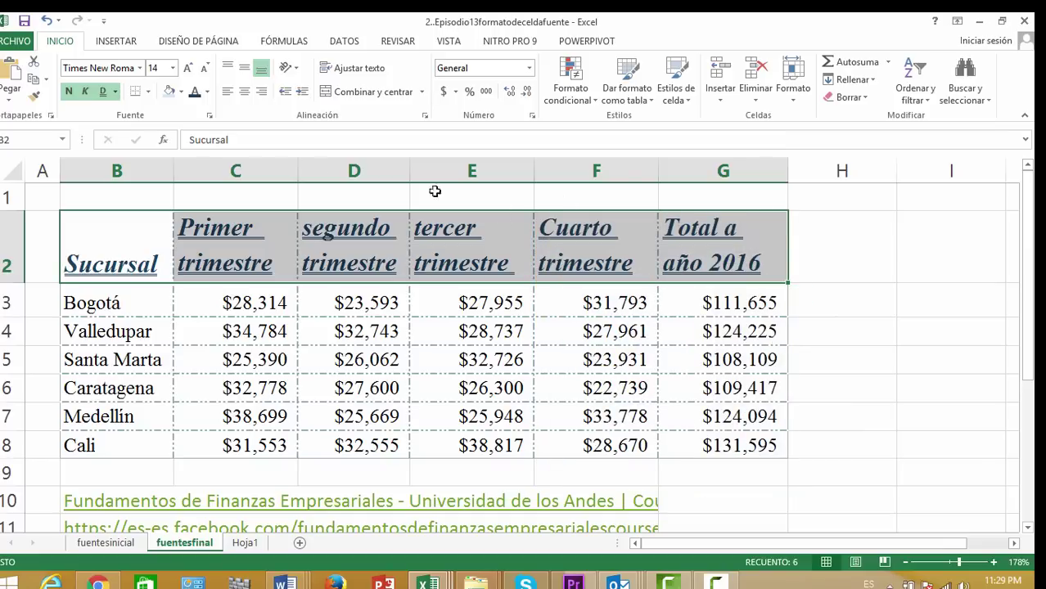
Step: Fill header cells B2:G2 with a light blue theme colour, then deselect to view it
left_click(180, 92)
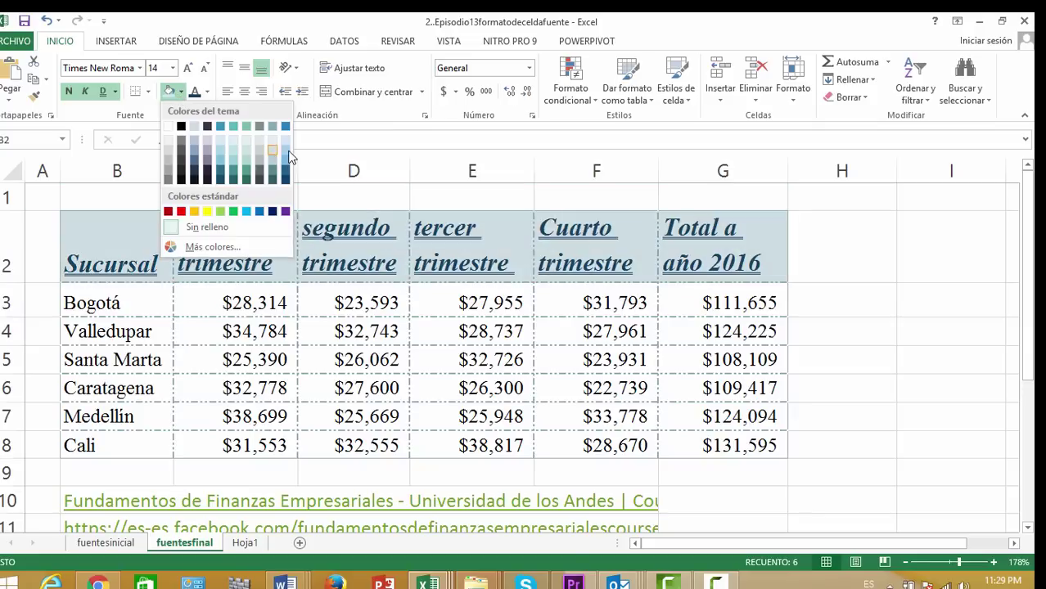
left_click(286, 141)
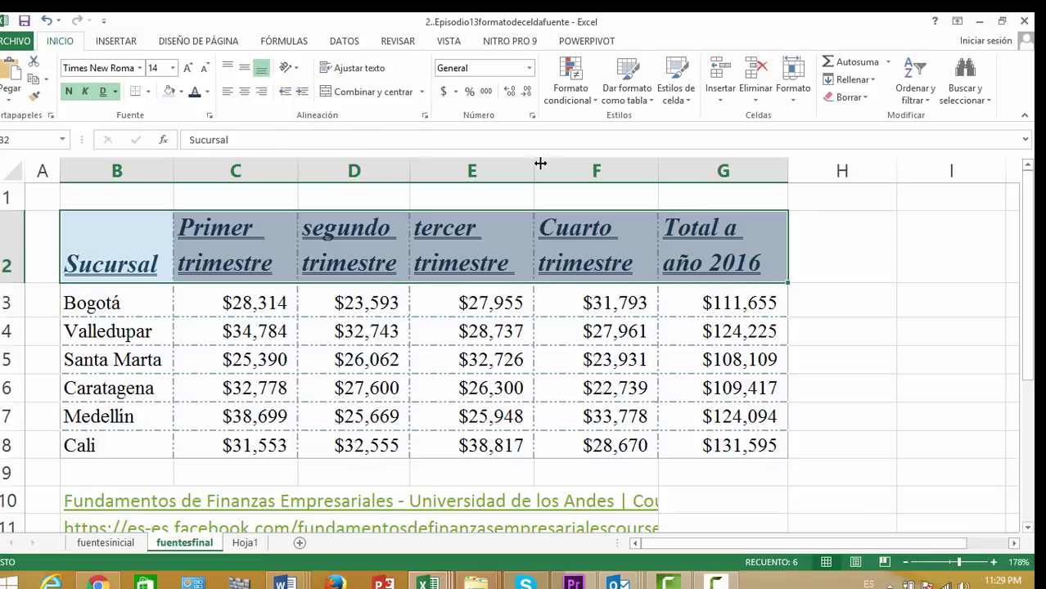
left_click(703, 240)
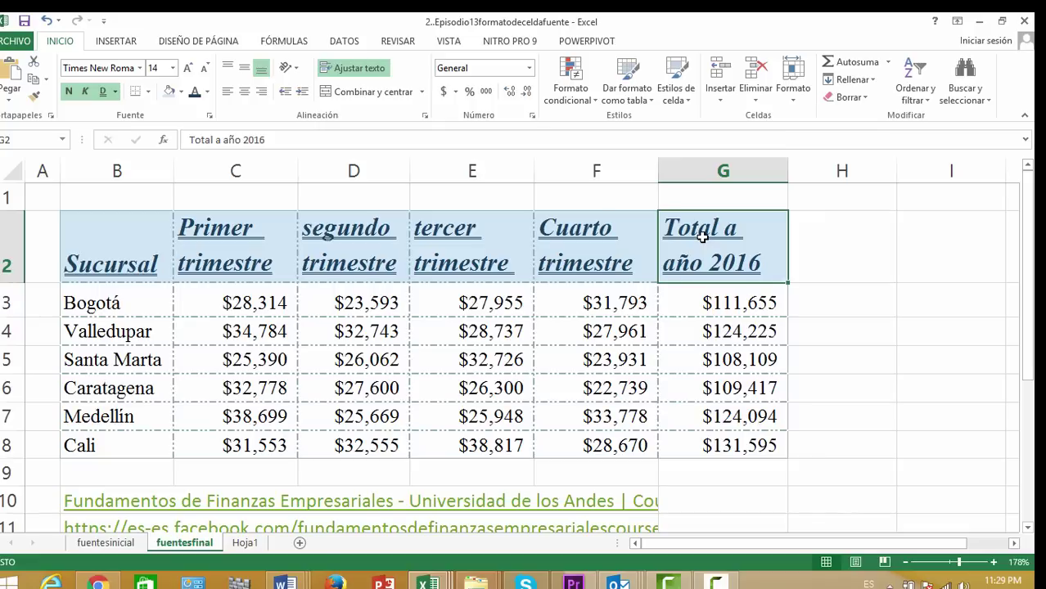
right_click(704, 239)
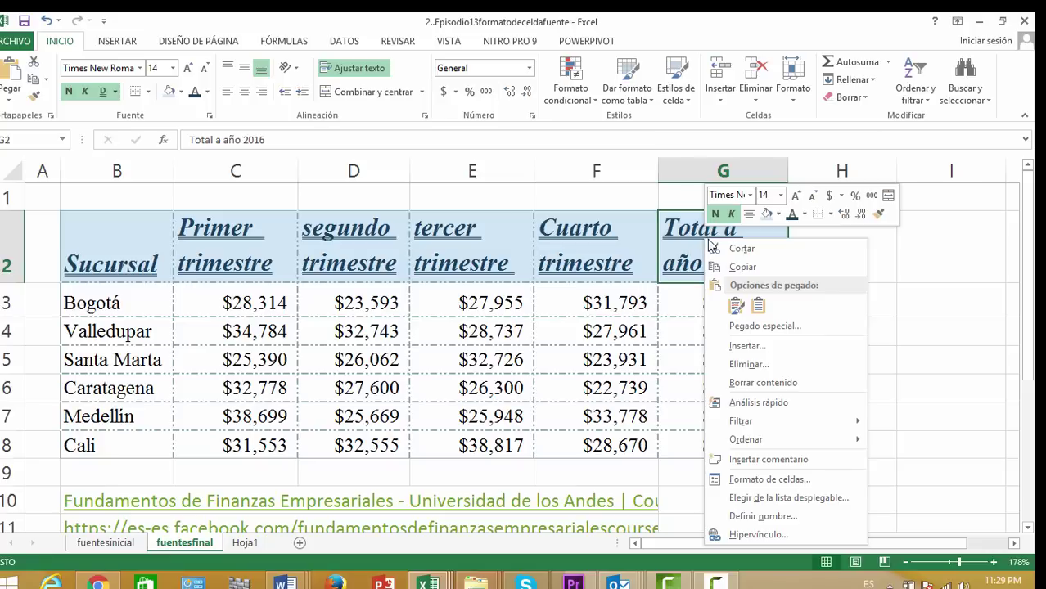
left_click(777, 215)
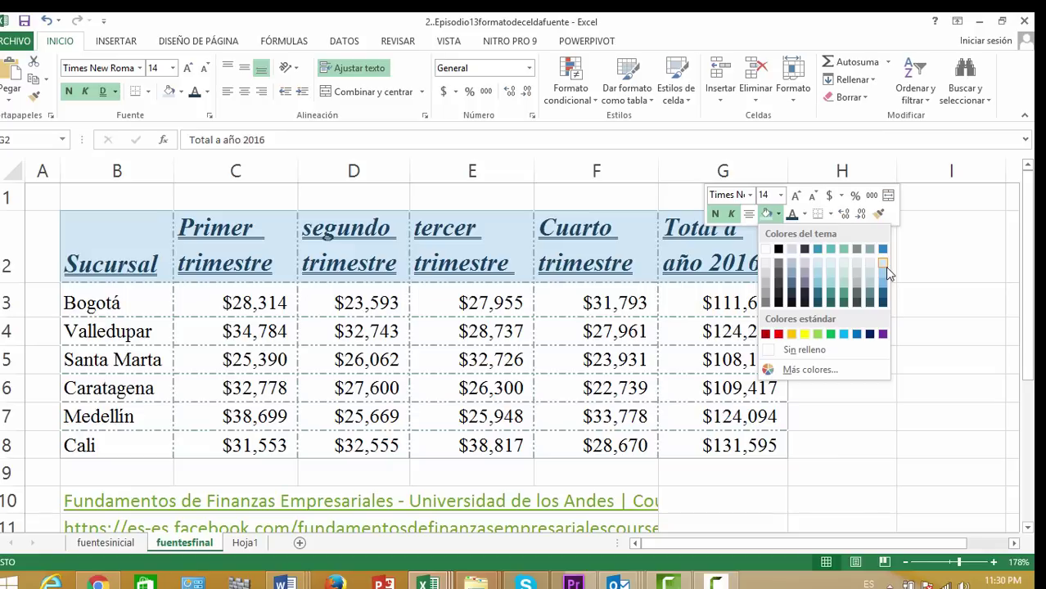
key("Escape")
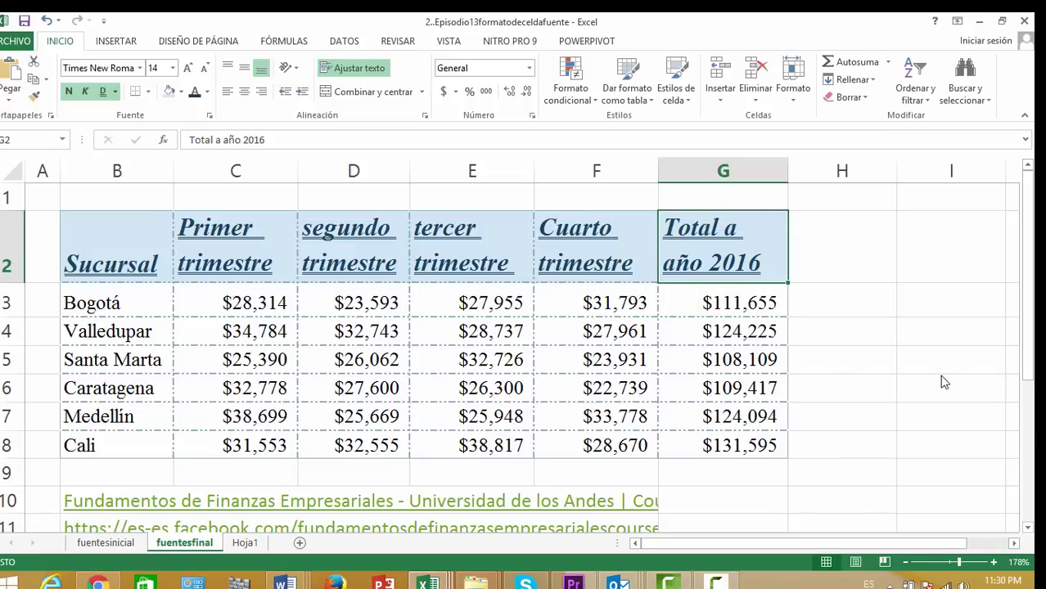